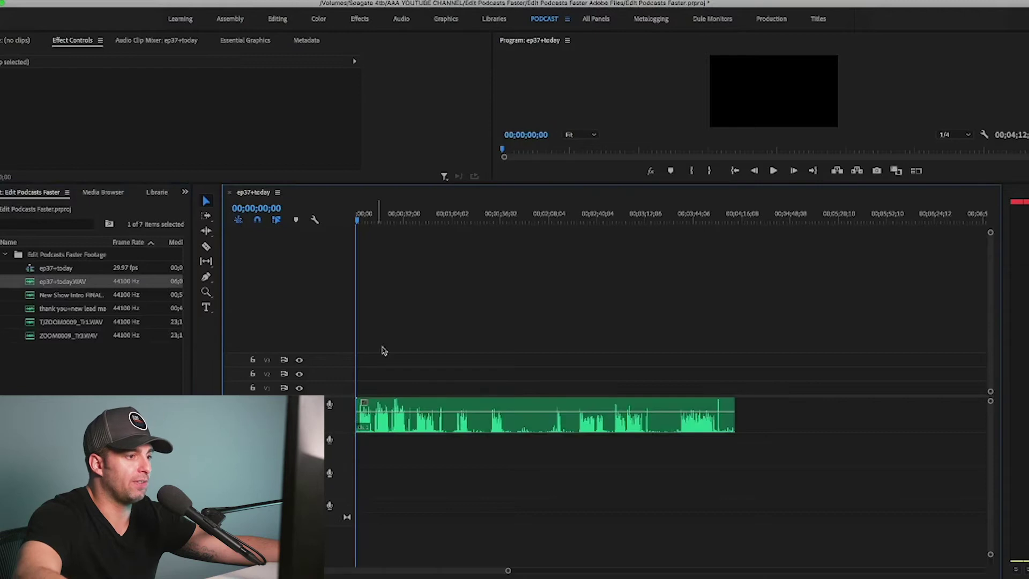
Examine the takes and pauses in the waveform at the start of the episode recording
{"action": "left_click", "coordinate": [367, 222]}
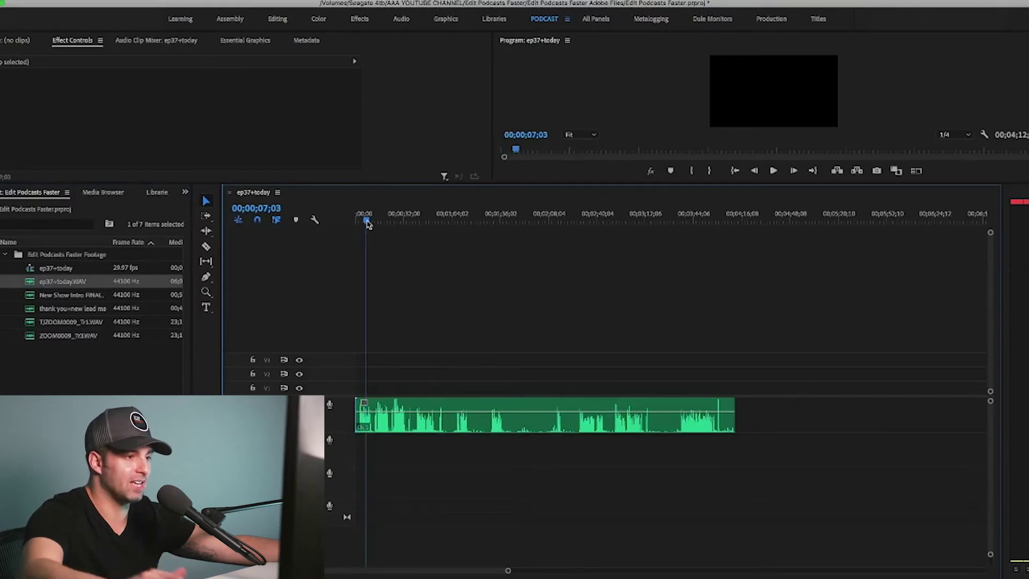
{"action": "key", "text": "equal"}
{"action": "key", "text": "equal"}
{"action": "key", "text": "equal"}
{"action": "key", "text": "minus"}
{"action": "key", "text": "minus"}
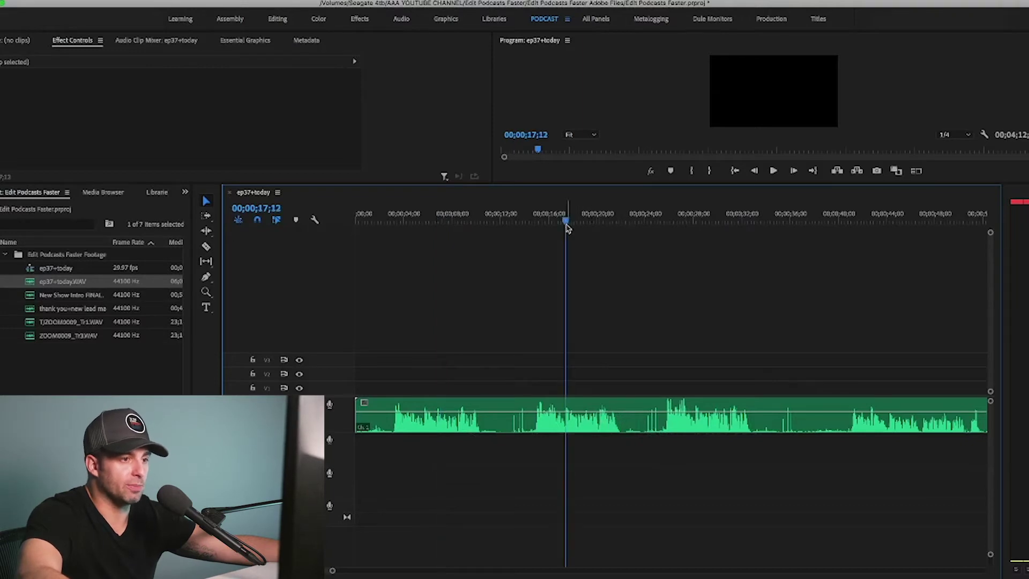
{"action": "key", "text": "="}
{"action": "key", "text": "="}
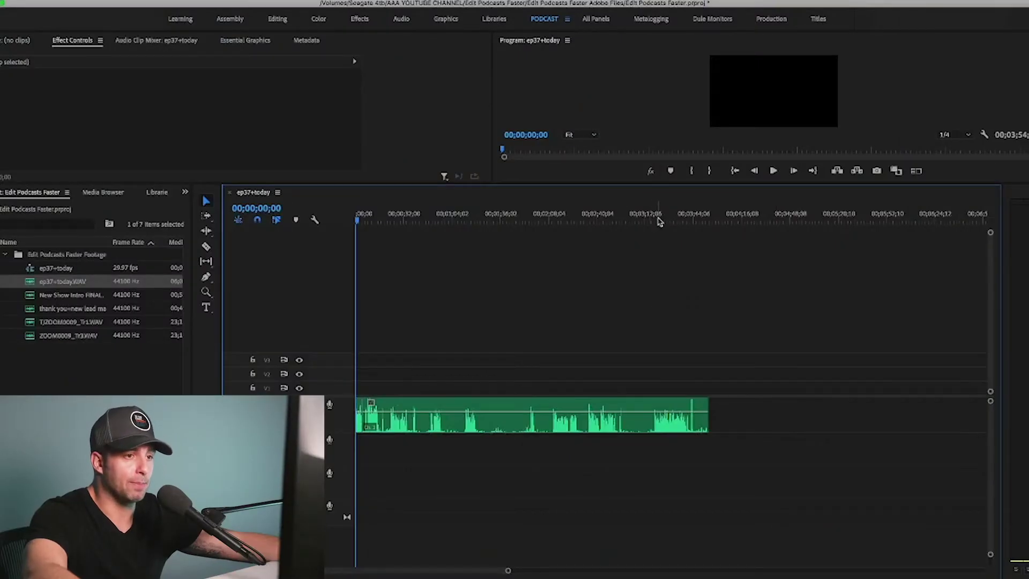
Split the episode recording at 00;03;18;08, just before the last take, and ripple delete the unwanted section in front of it
{"action": "left_click", "coordinate": [658, 221]}
{"action": "key", "text": "="}
{"action": "key", "text": "="}
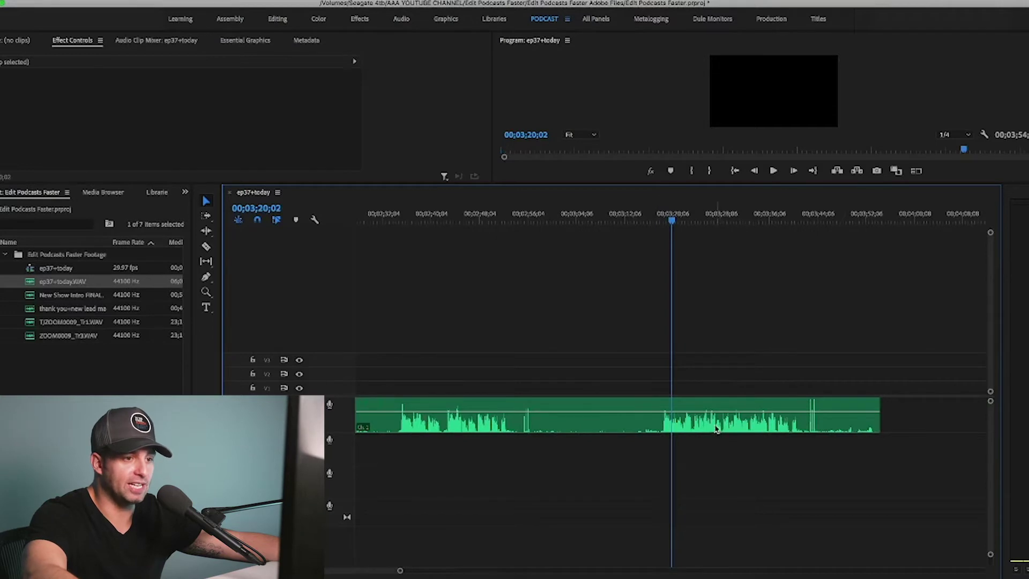
{"action": "key", "text": "="}
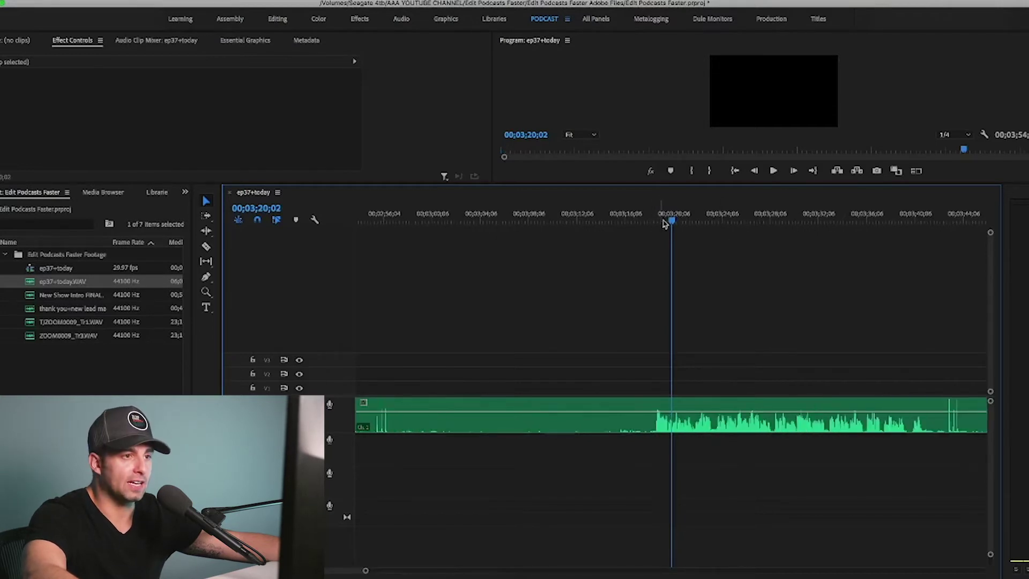
{"action": "left_click_drag", "start_coordinate": [674, 223], "coordinate": [653, 226]}
{"action": "key", "text": "c"}
{"action": "left_click", "coordinate": [651, 429]}
{"action": "key", "text": "minus"}
{"action": "left_click", "coordinate": [648, 412]}
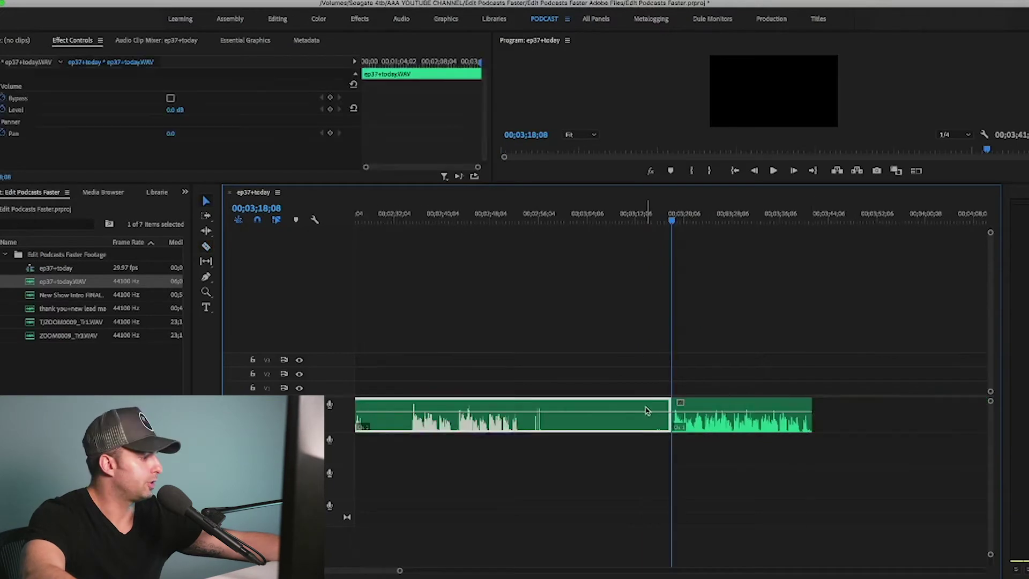
{"action": "key", "text": "shift+Delete"}
{"action": "key", "text": "equal"}
{"action": "key", "text": "equal"}
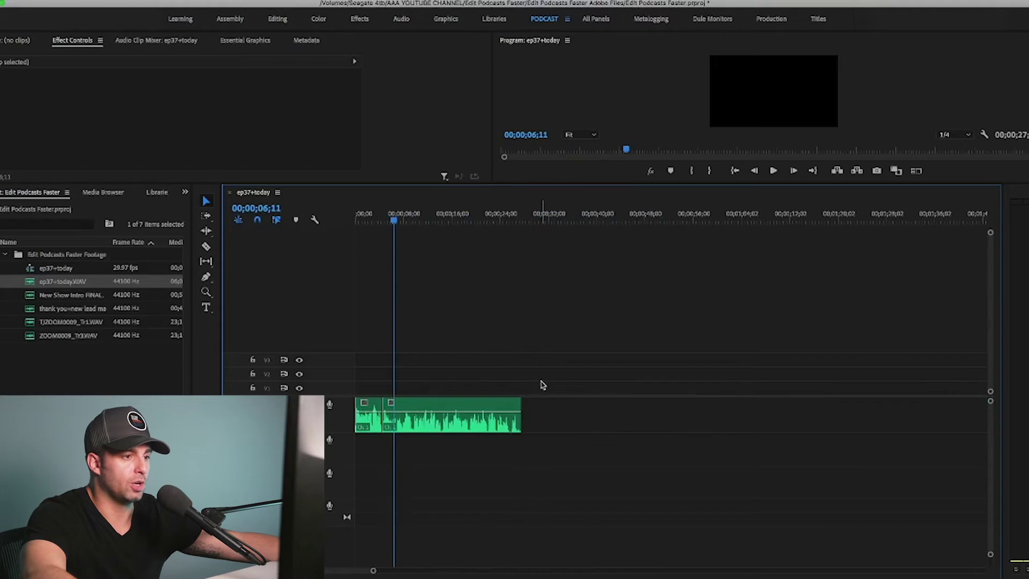
Place the New Show Intro FINAL clip on the first audio track directly behind the spoken opening
{"action": "left_click", "coordinate": [61, 298]}
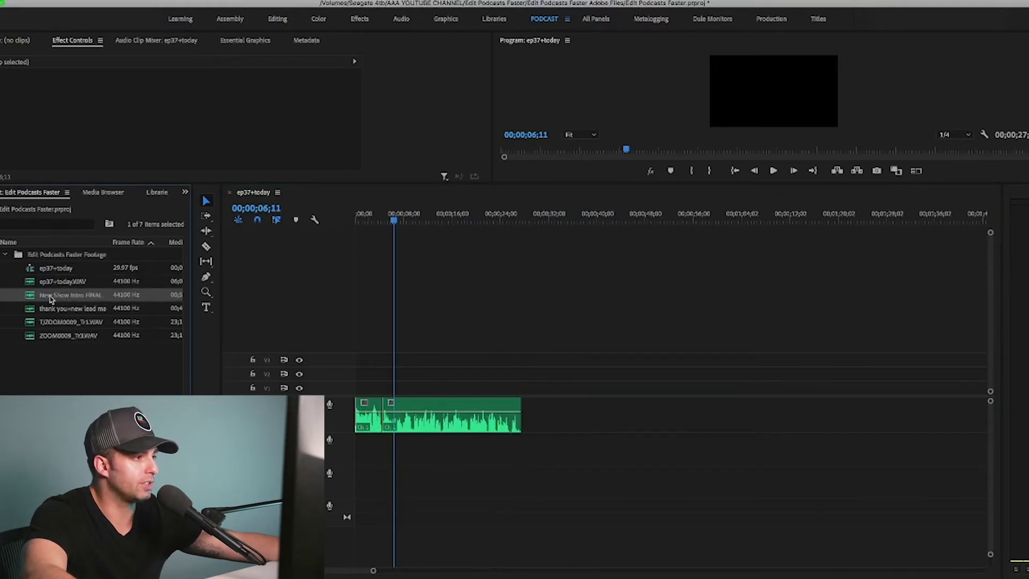
{"action": "left_click_drag", "start_coordinate": [51, 300], "coordinate": [391, 328]}
{"action": "mouse_move", "coordinate": [523, 406]}
{"action": "left_mouse_down"}
{"action": "mouse_move", "coordinate": [543, 417]}
{"action": "mouse_move", "coordinate": [525, 397]}
{"action": "left_mouse_up"}
Tighten the join between the spoken opening and the show intro, play it back, and select TJZOOM0009_Tr1.WAV in the project
{"action": "left_click", "coordinate": [508, 218]}
{"action": "key", "text": "="}
{"action": "key", "text": "="}
{"action": "key", "text": "="}
{"action": "left_click", "coordinate": [802, 218]}
{"action": "left_click_drag", "start_coordinate": [772, 410], "coordinate": [747, 412]}
{"action": "key", "text": "c"}
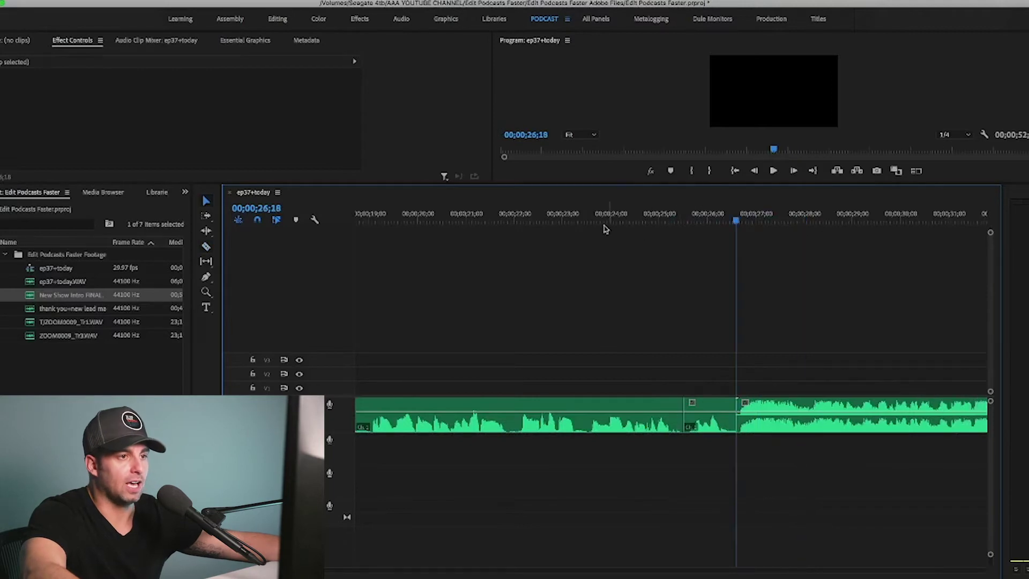
{"action": "left_click", "coordinate": [600, 221]}
{"action": "key", "text": "space"}
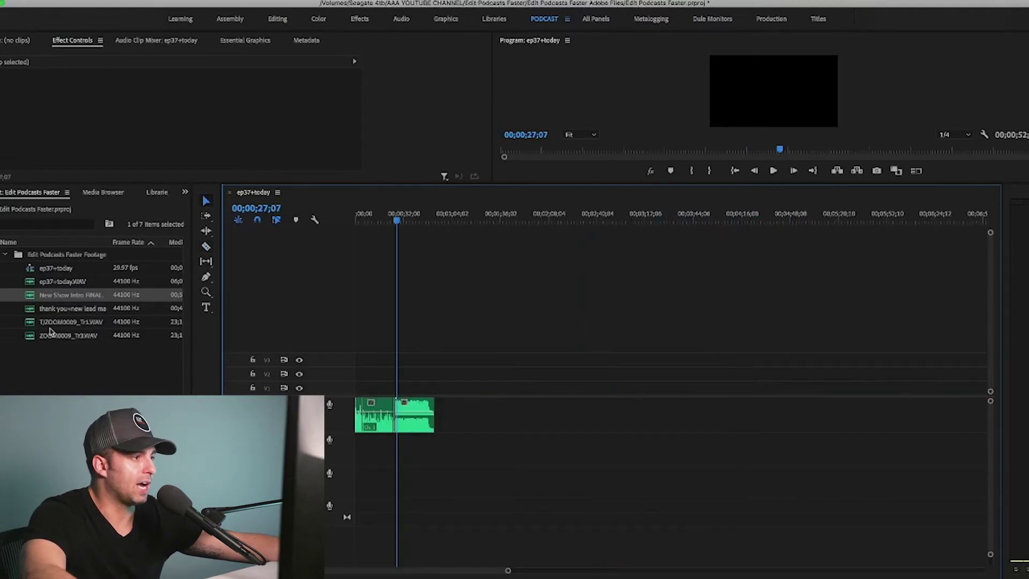
{"action": "left_click", "coordinate": [49, 325]}
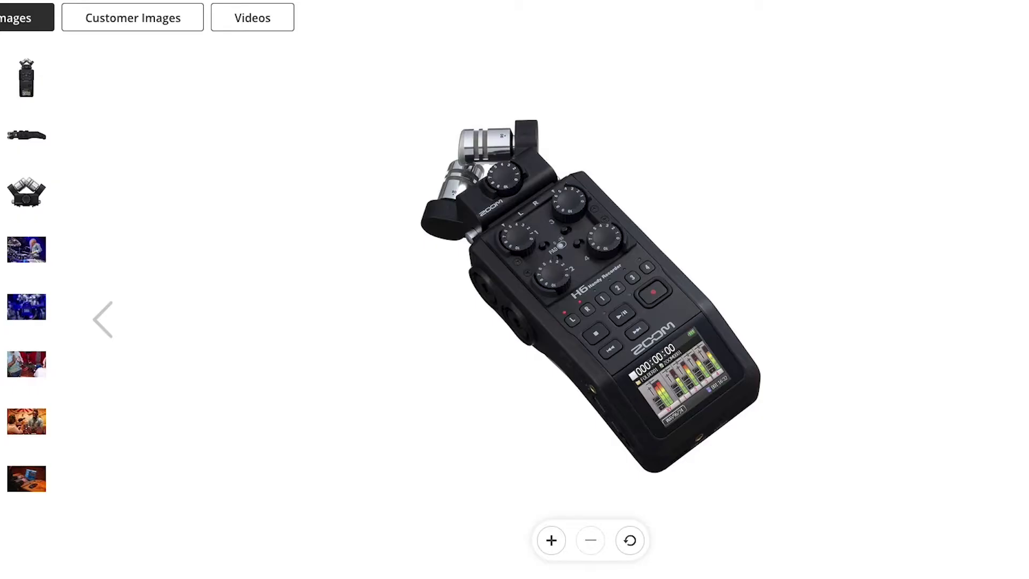
Browse the product photos of the Zoom H6 recorder
{"action": "key", "text": "Right"}
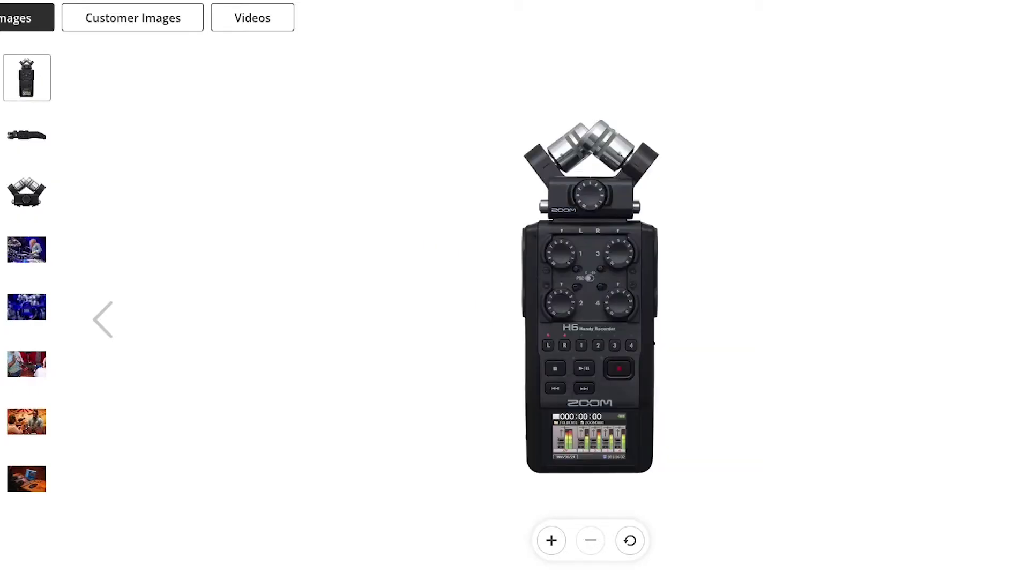
{"action": "key", "text": "Left"}
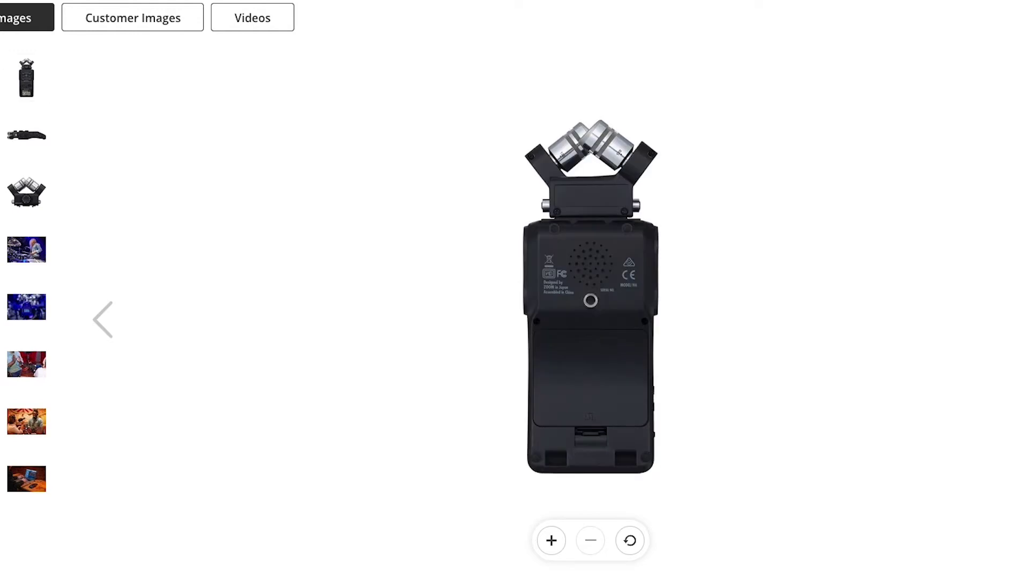
{"action": "key", "text": "Right"}
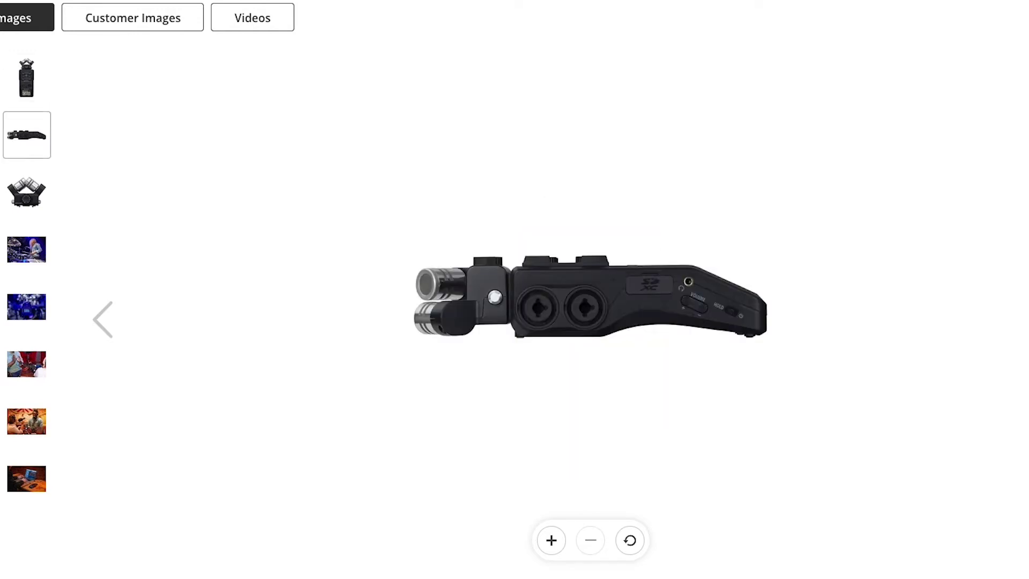
{"action": "key", "text": "Right"}
{"action": "key", "text": "Right"}
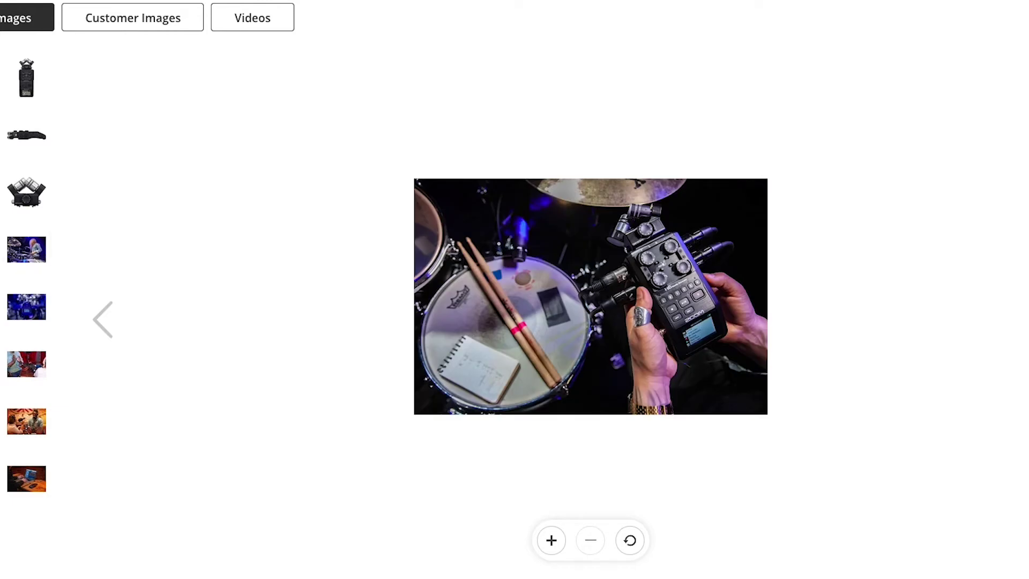
{"action": "key", "text": "Right"}
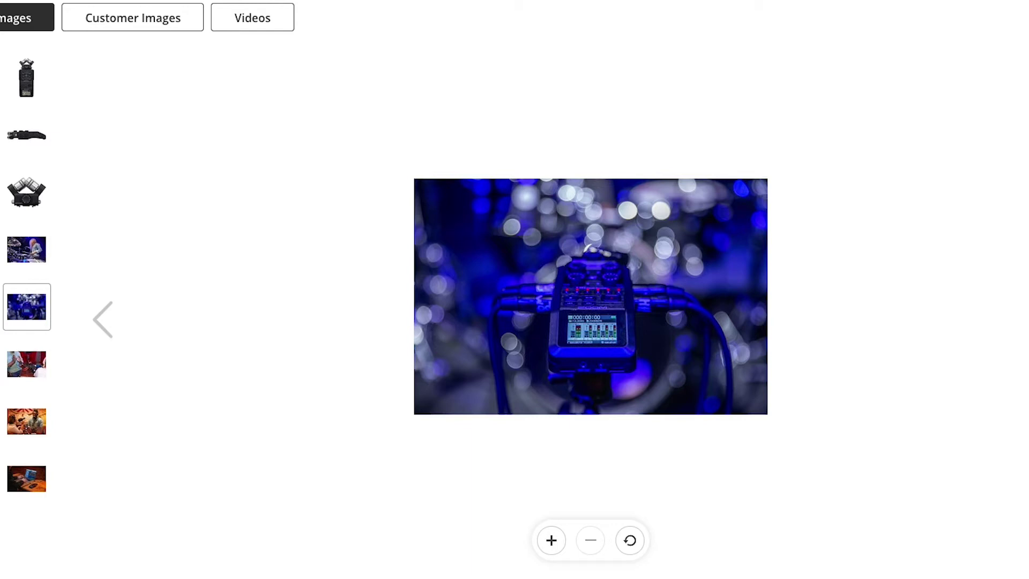
{"action": "key", "text": "Right"}
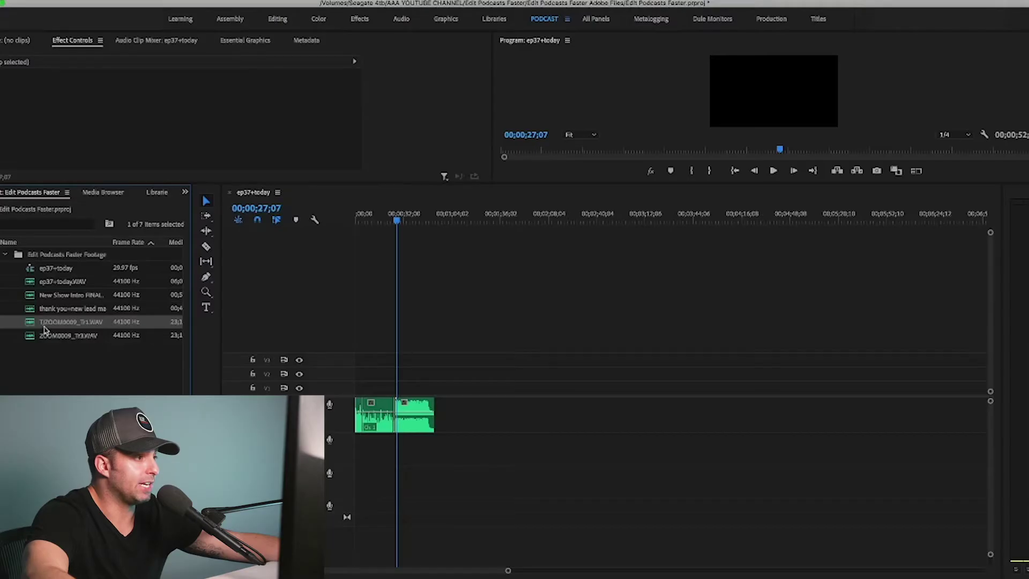
Place TJZOOM0009_Tr1.WAV and ZOOM0009_Tr3.WAV on the second and third audio tracks, starting together shortly before the show intro ends
{"action": "left_click_drag", "start_coordinate": [44, 327], "coordinate": [418, 491]}
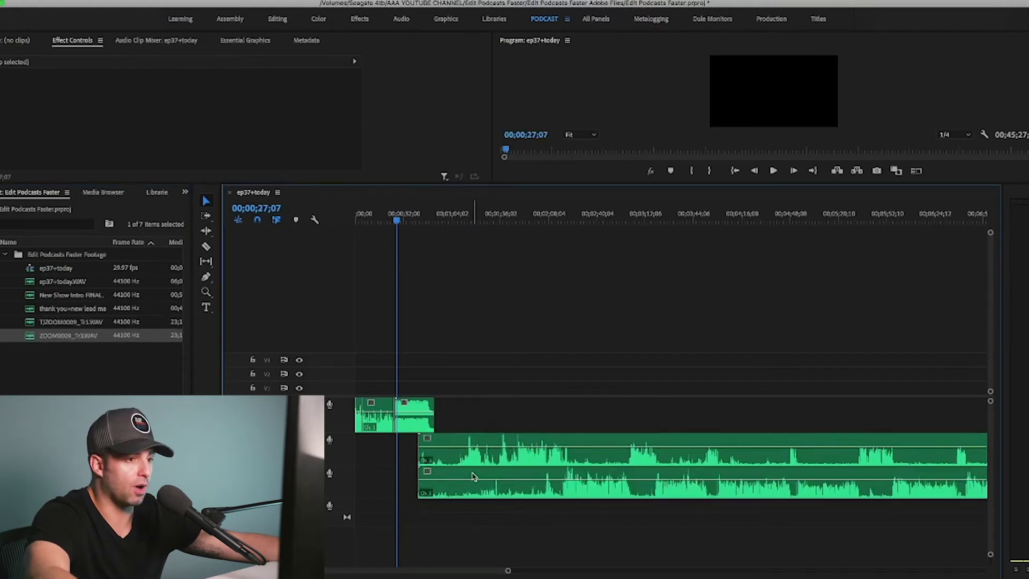
{"action": "key", "text": "="}
{"action": "key", "text": "="}
{"action": "key", "text": "minus"}
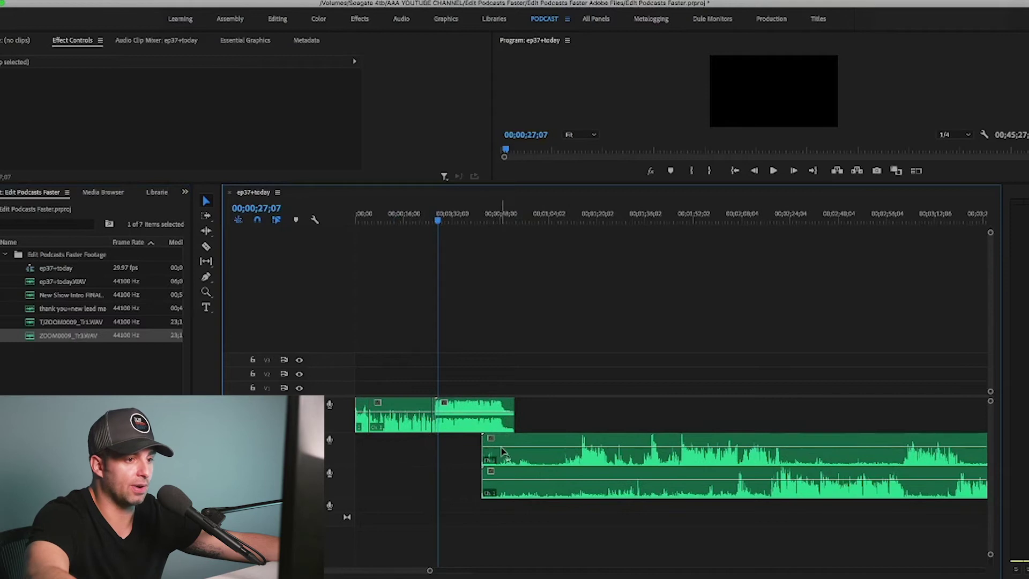
{"action": "key", "text": "="}
{"action": "key", "text": "minus"}
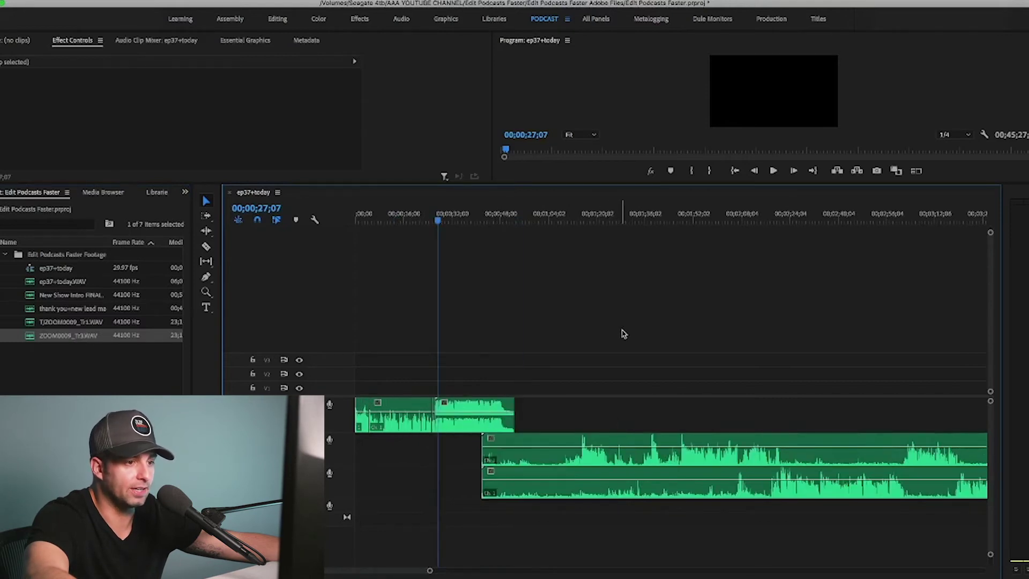
{"action": "key", "text": "="}
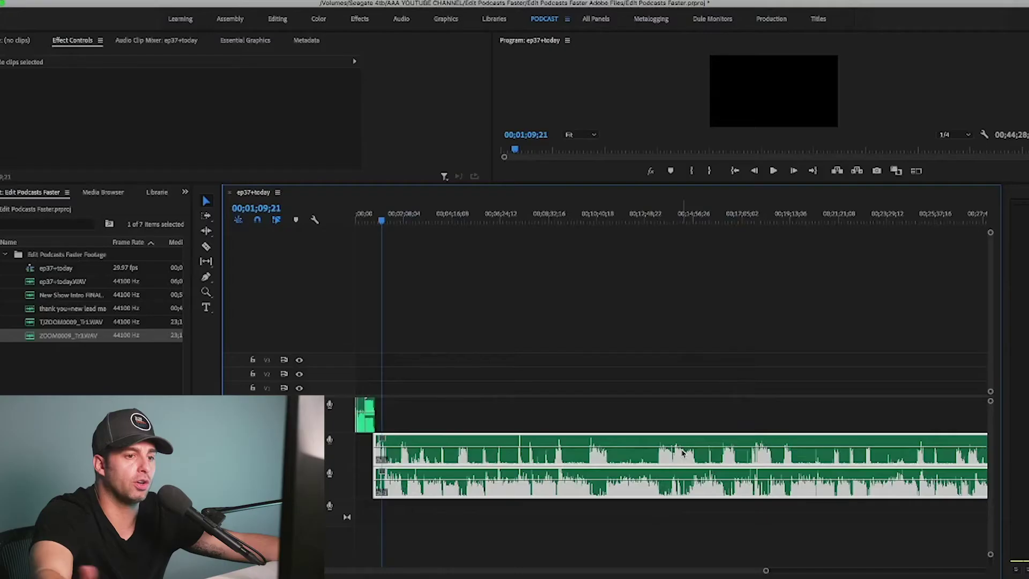
Cut both interview tracks around 00;03;30 and ripple delete the short section after the first cut
{"action": "key", "text": "minus"}
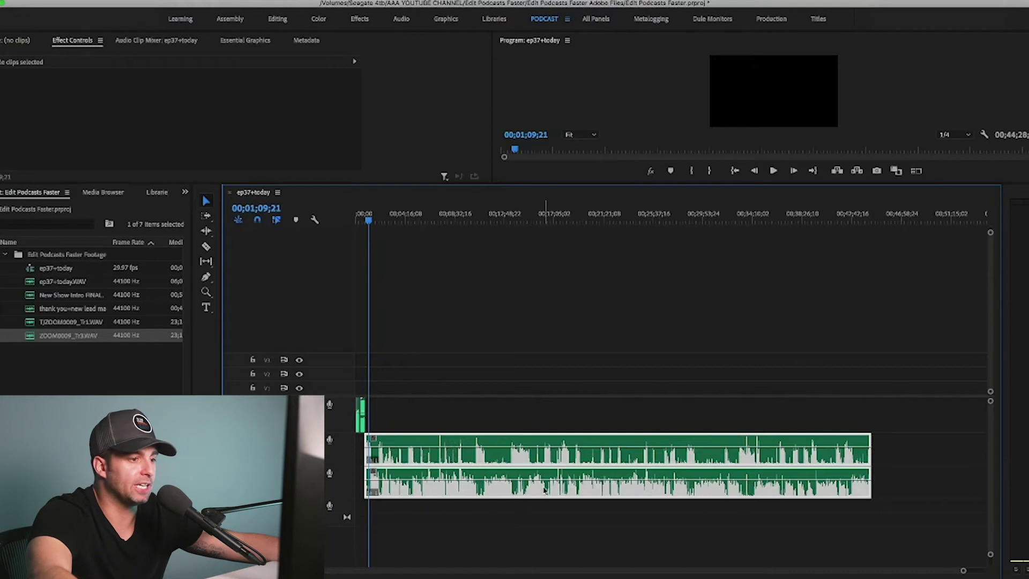
{"action": "key", "text": "equal"}
{"action": "key", "text": "equal"}
{"action": "key", "text": "equal"}
{"action": "key", "text": "equal"}
{"action": "key", "text": "equal"}
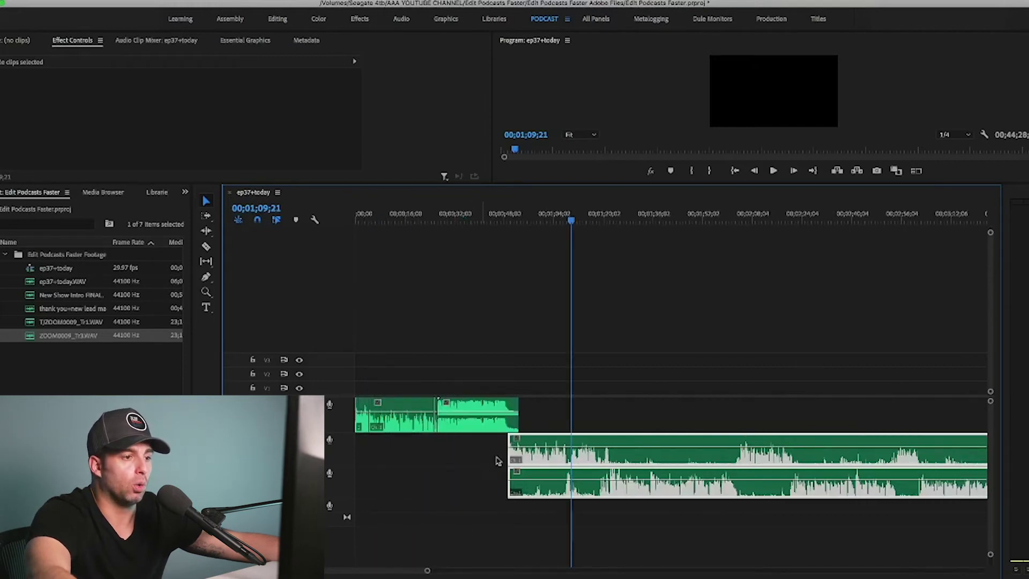
{"action": "key", "text": "minus"}
{"action": "key", "text": "minus"}
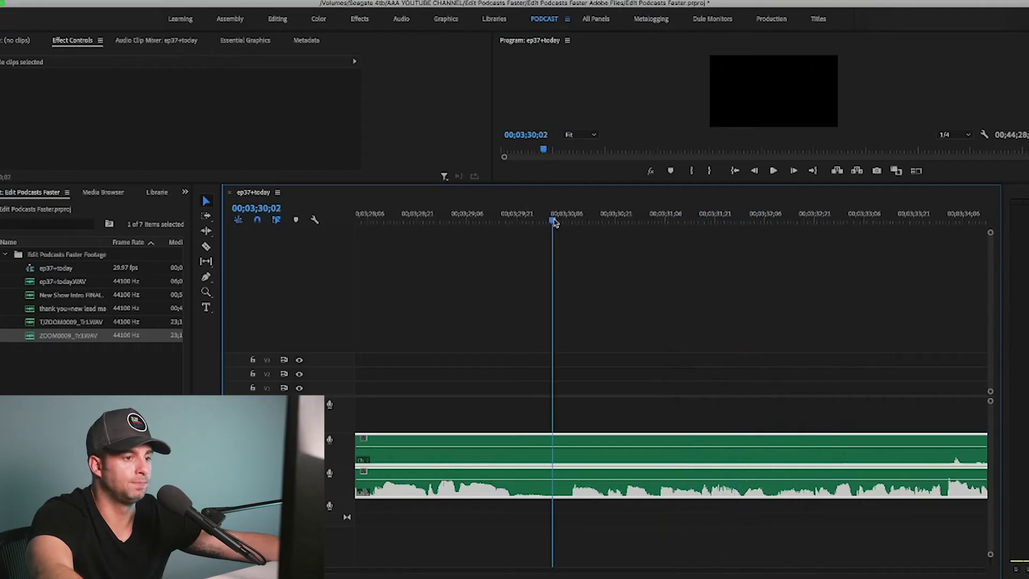
{"action": "key", "text": "space"}
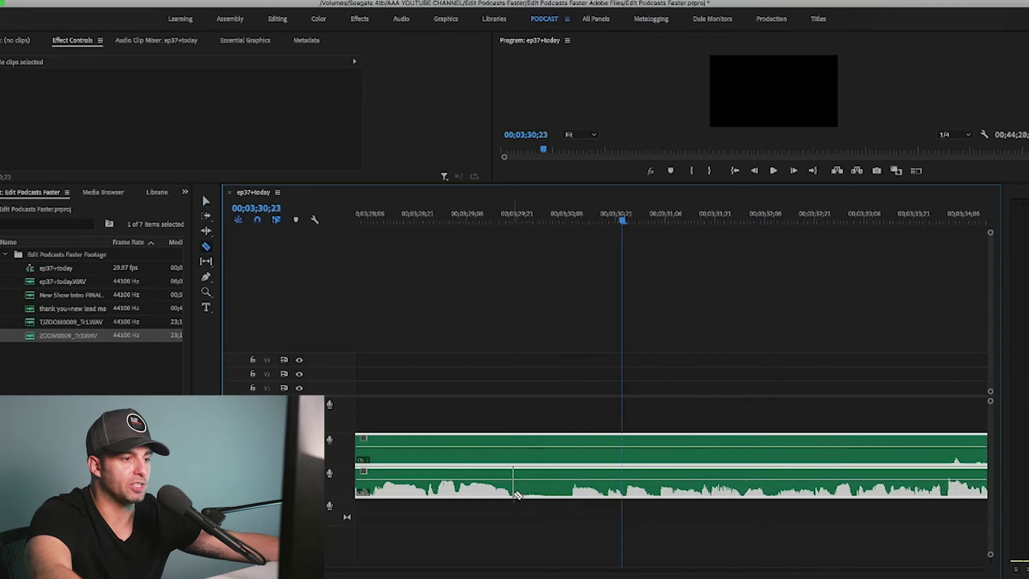
{"action": "left_click", "coordinate": [527, 457]}
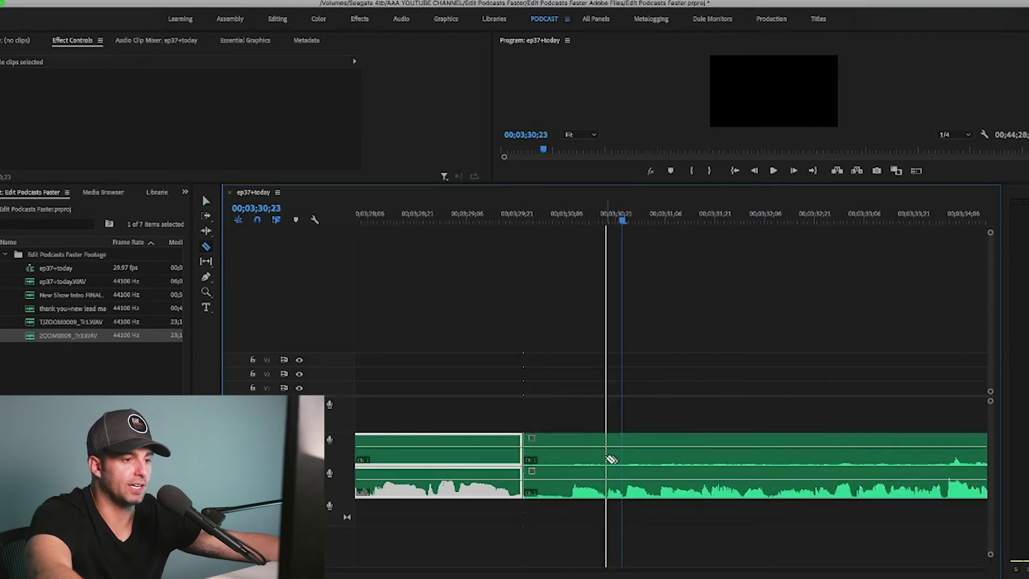
{"action": "key", "text": "v"}
{"action": "left_click", "coordinate": [589, 456]}
{"action": "key", "text": "shift+Delete"}
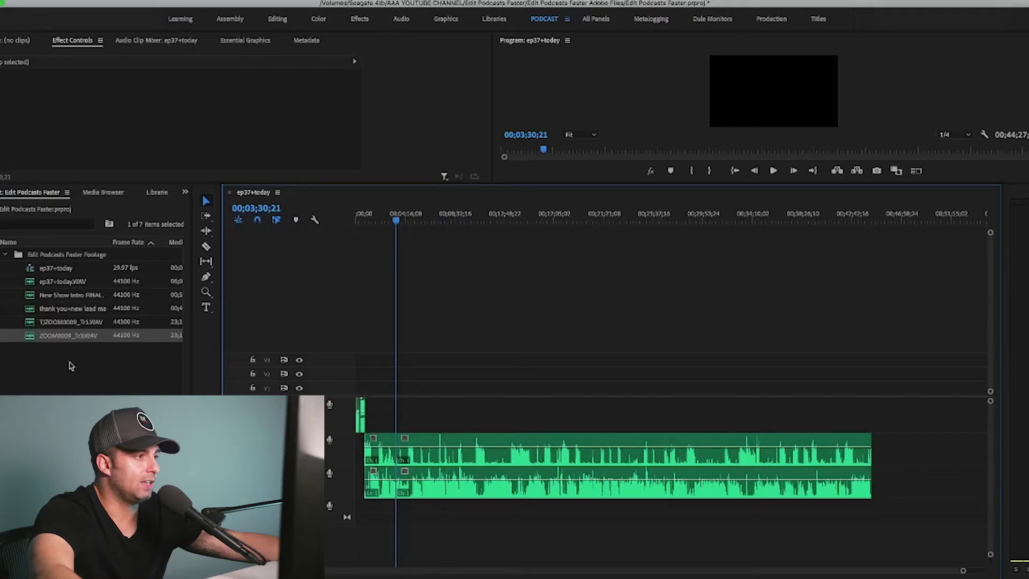
Add the "thank you+new lead" closing clip on the second audio track directly after the interview
{"action": "left_click", "coordinate": [52, 310]}
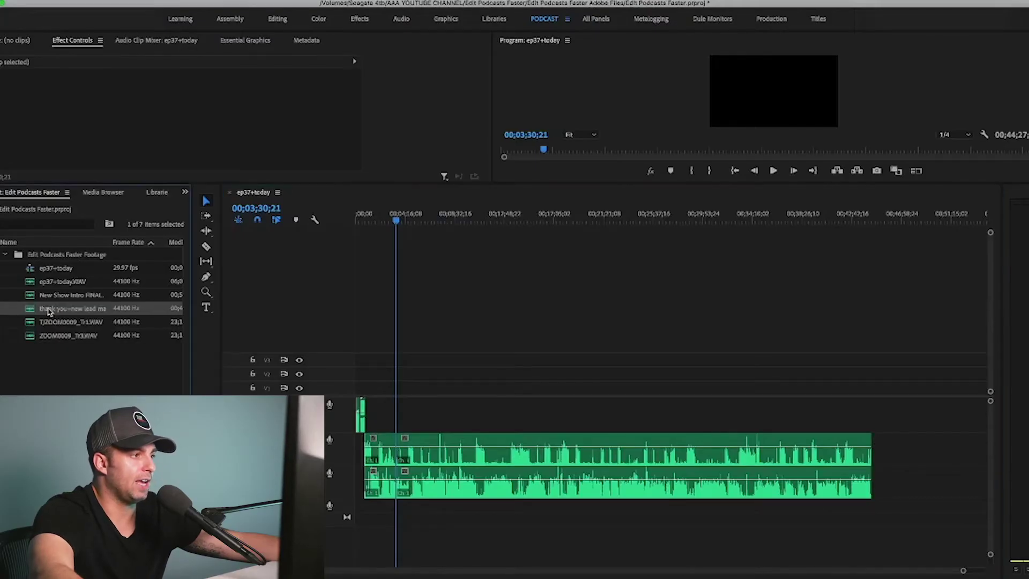
{"action": "left_click_drag", "start_coordinate": [46, 308], "coordinate": [795, 415]}
{"action": "left_click_drag", "start_coordinate": [880, 453], "coordinate": [881, 452]}
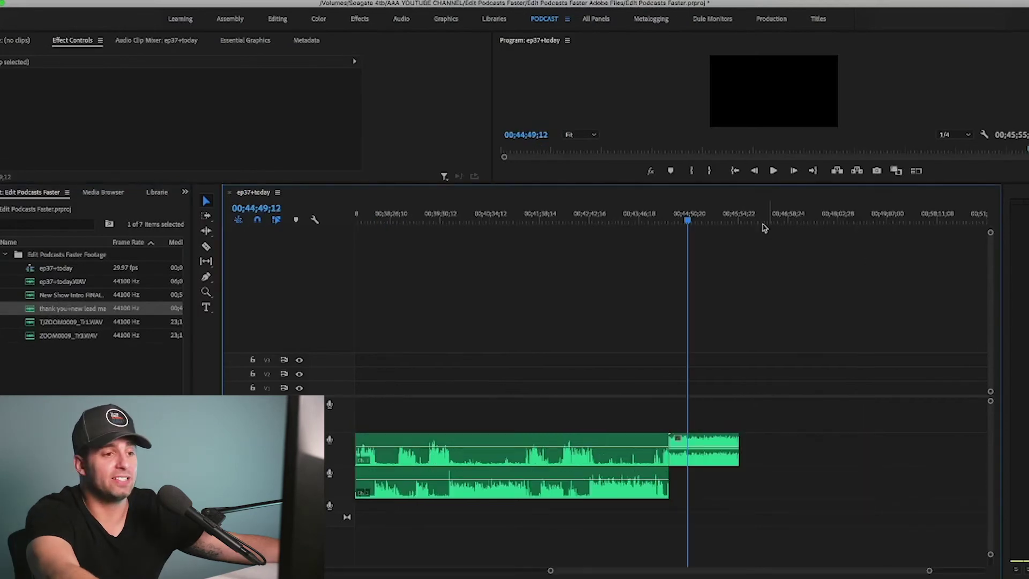
Mark the sequence's out point at the end of the closing clip, at 00;45;55;24
{"action": "left_click", "coordinate": [751, 223]}
{"action": "key", "text": "="}
{"action": "key", "text": "="}
{"action": "key", "text": "="}
{"action": "left_click_drag", "start_coordinate": [672, 223], "coordinate": [597, 223]}
{"action": "key", "text": "="}
{"action": "key", "text": "="}
{"action": "key", "text": "="}
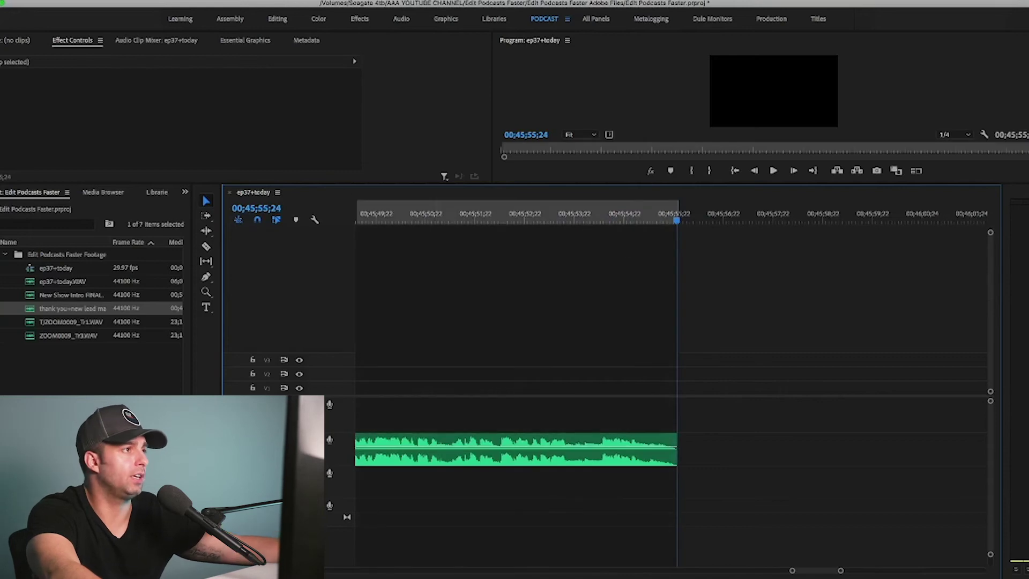
{"action": "left_click", "coordinate": [158, 1]}
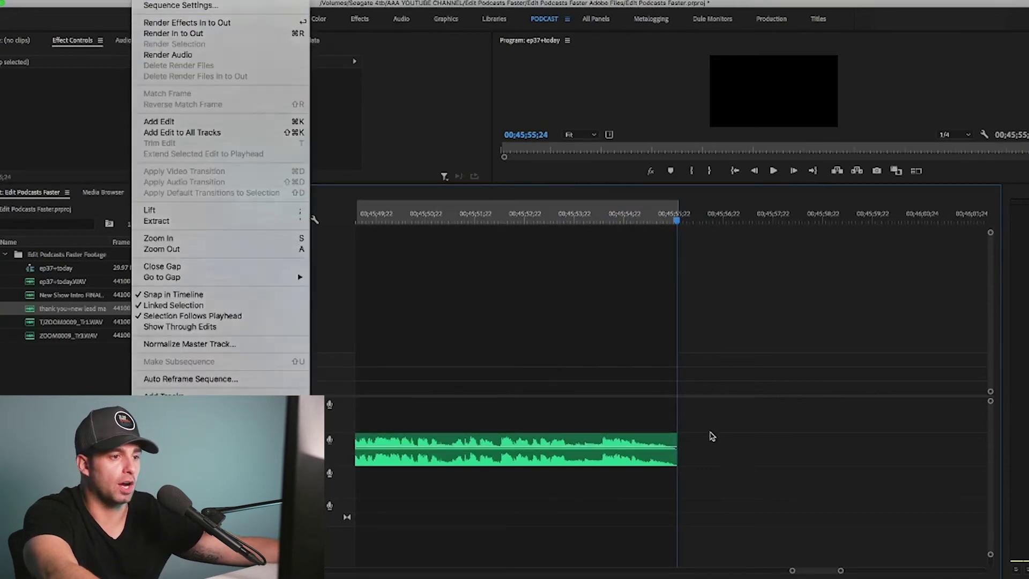
{"action": "key", "text": "Escape"}
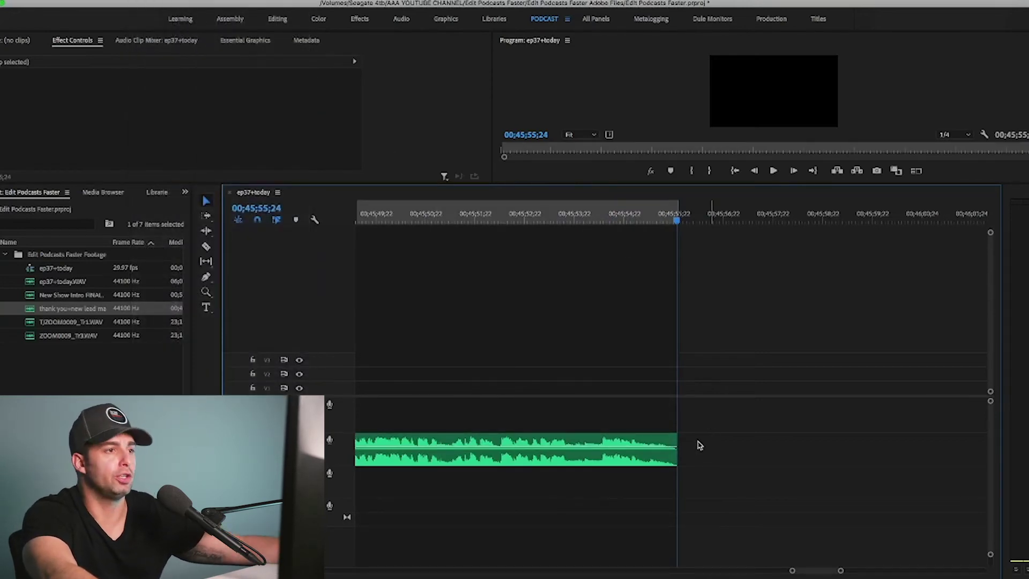
Open the export settings for the sequence, set the format to MP3 and display the available MP3 presets
{"action": "key", "text": "super+m"}
{"action": "left_click", "coordinate": [542, 71]}
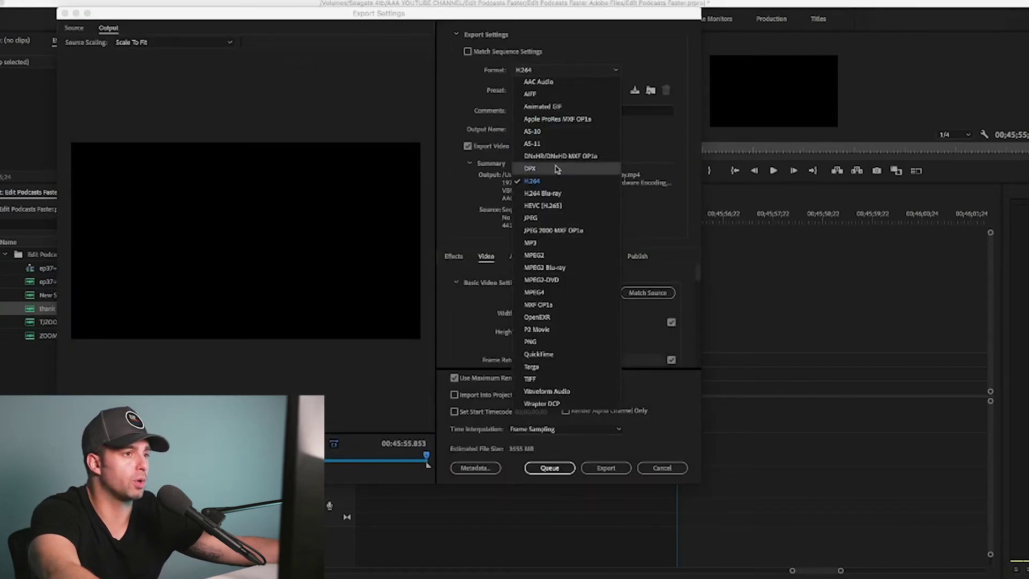
{"action": "left_click", "coordinate": [552, 243]}
{"action": "left_click", "coordinate": [544, 92]}
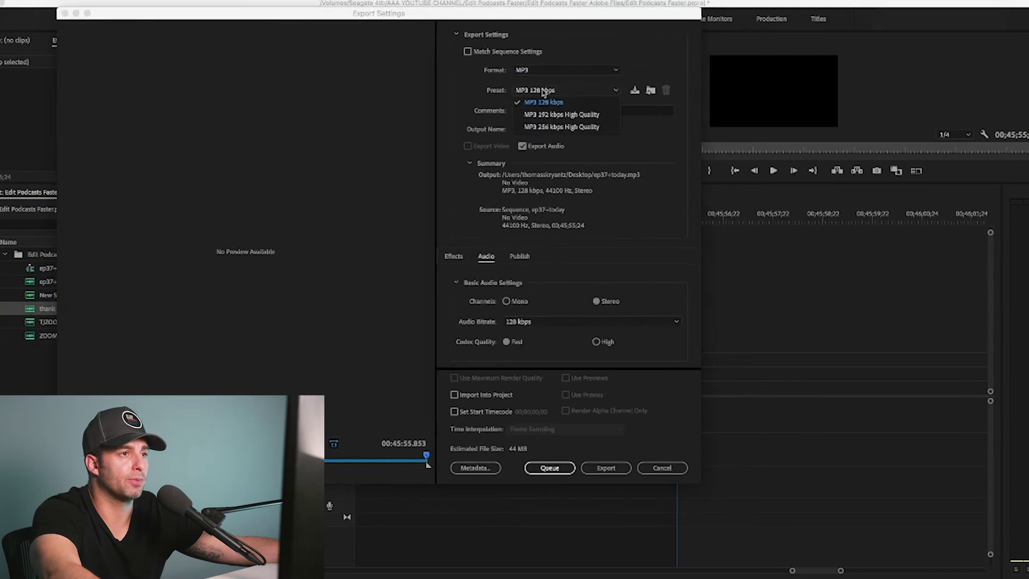